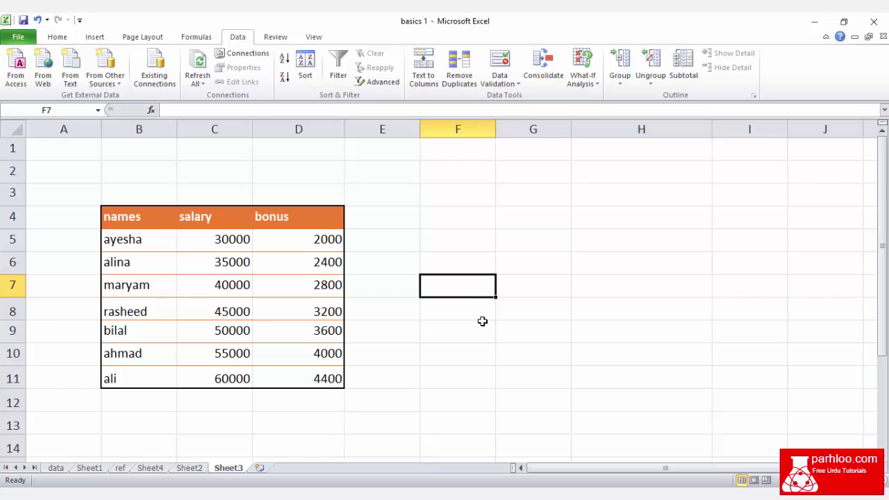
pyautogui.click(479, 324)
pyautogui.click(464, 271)
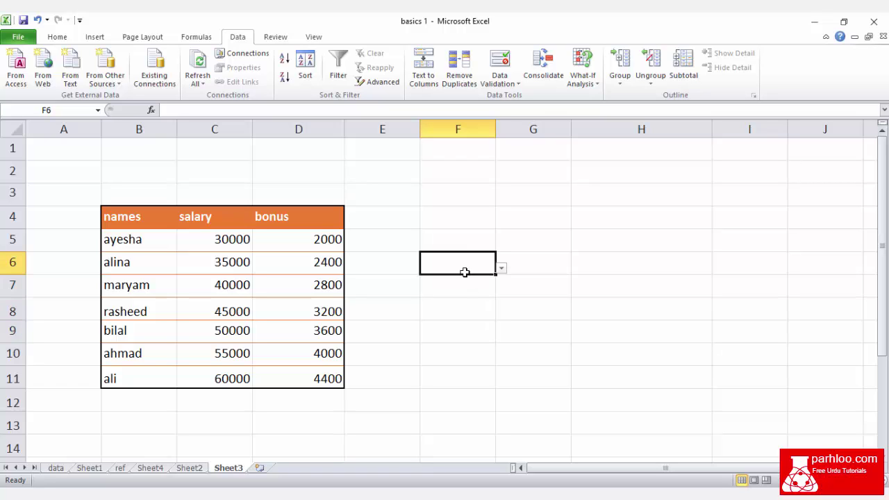
pyautogui.click(506, 323)
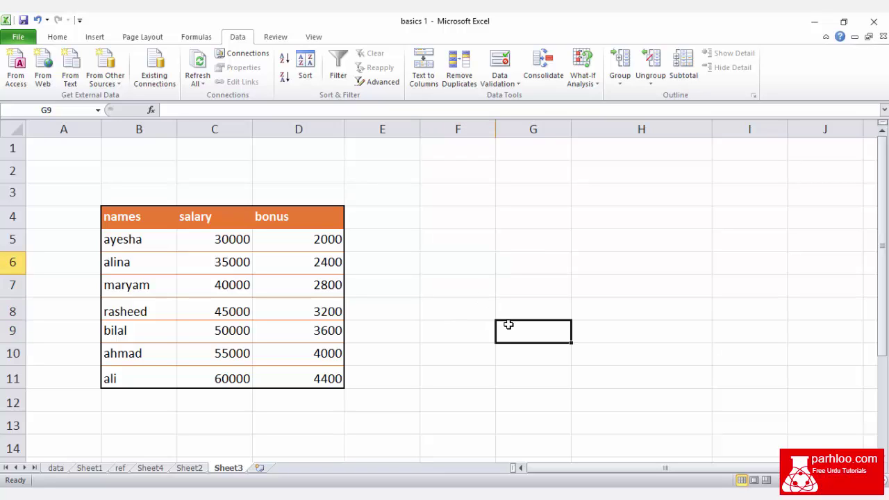
pyautogui.click(500, 381)
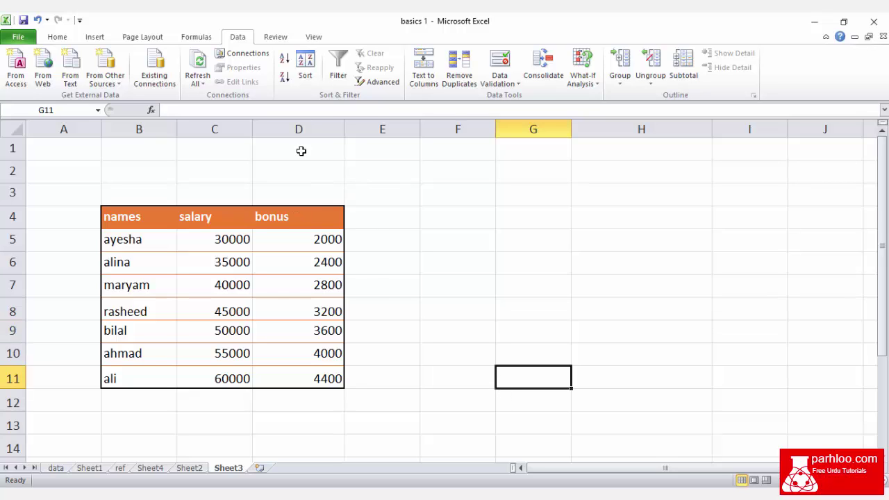
pyautogui.click(560, 353)
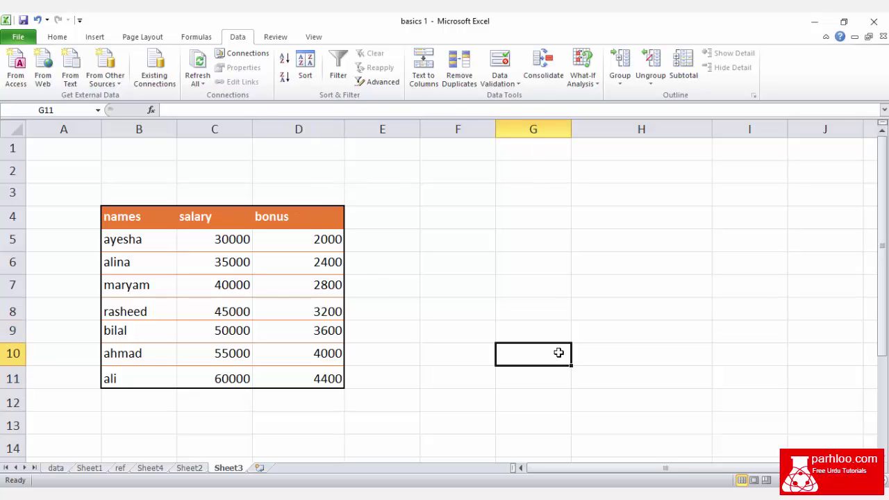
pyautogui.click(596, 397)
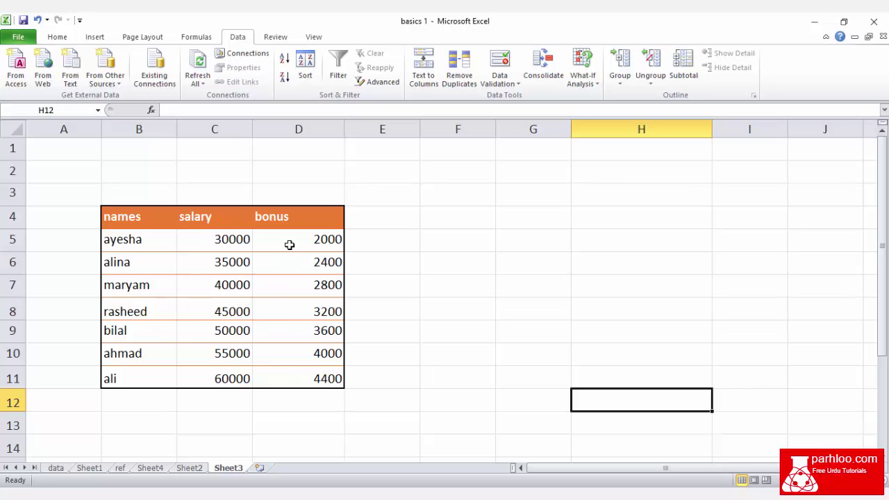
pyautogui.click(346, 421)
# Step: Format the salary and bonus values in C5:D11 as currency with the PKR symbol and 0 decimal places
pyautogui.moveTo(216, 246); pyautogui.dragTo(324, 374)
pyautogui.rightClick(323, 373)
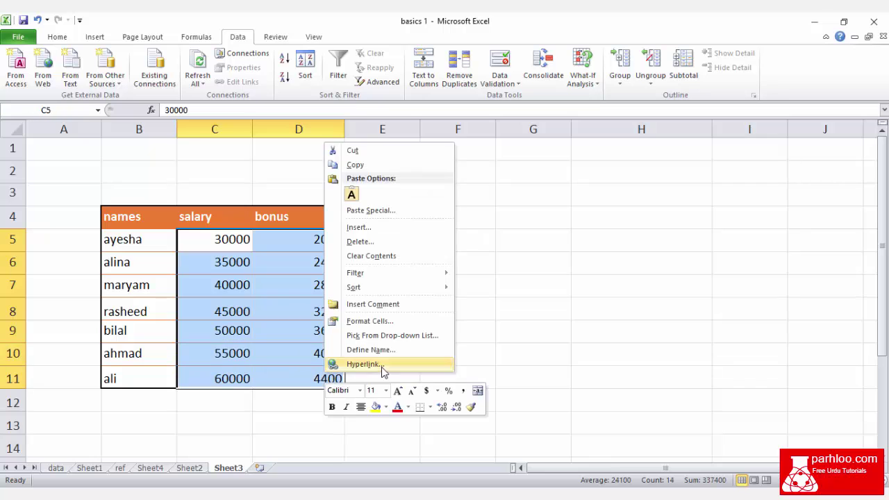
pyautogui.click(376, 321)
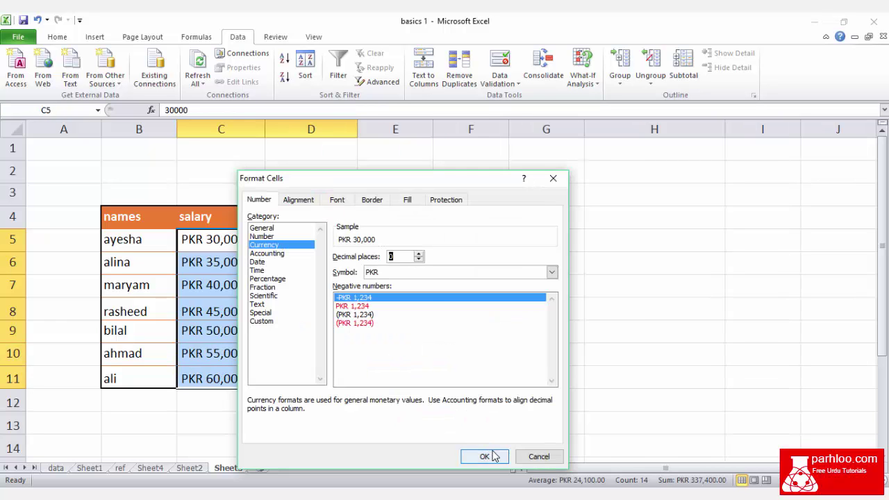
pyautogui.click(492, 456)
pyautogui.click(546, 316)
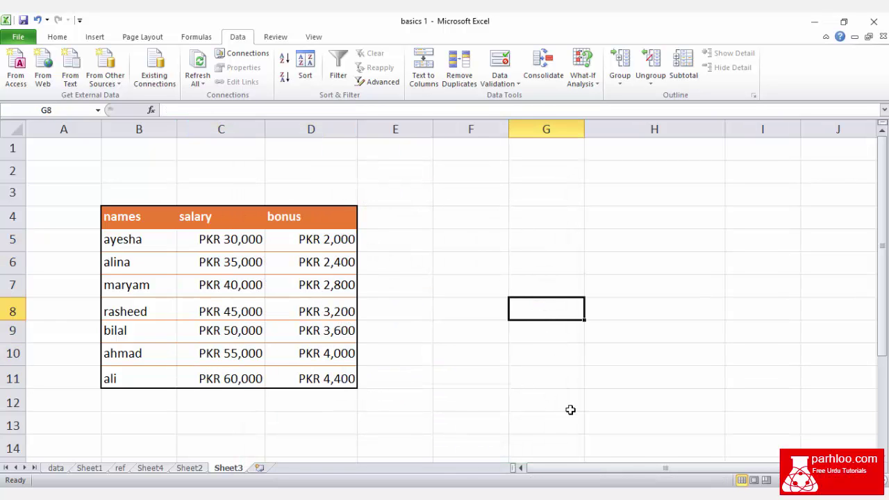
pyautogui.click(454, 328)
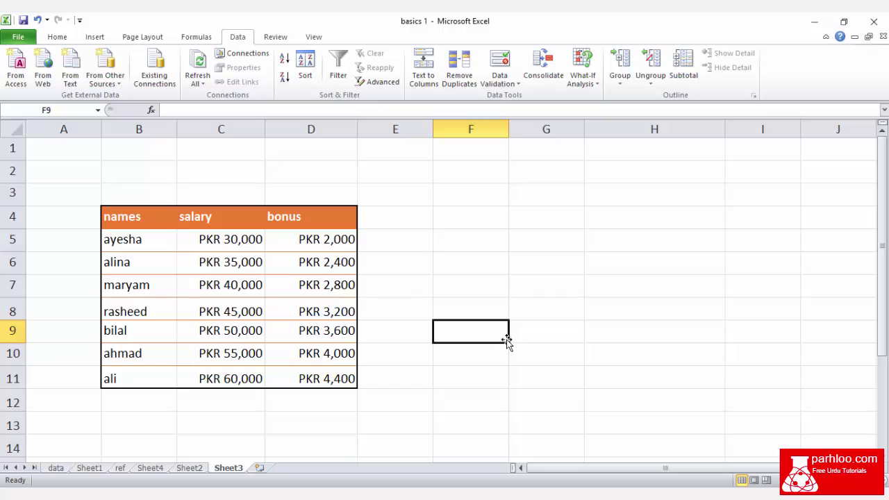
pyautogui.click(491, 289)
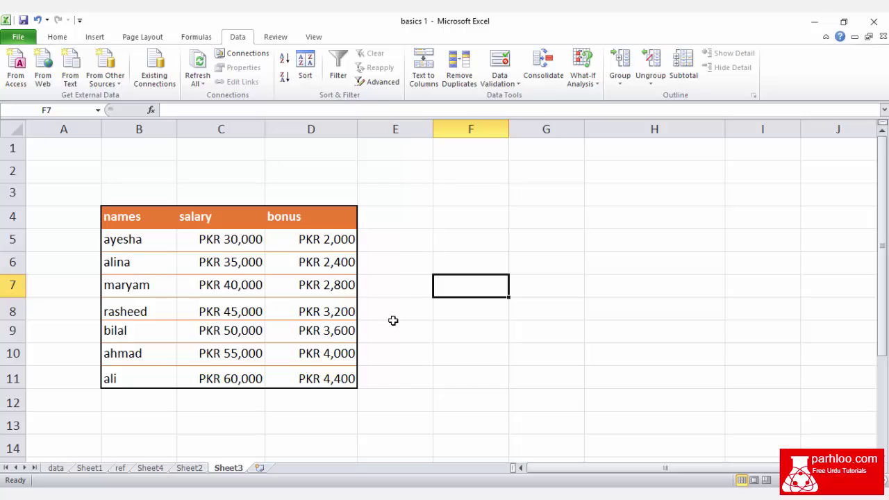
pyautogui.click(451, 333)
pyautogui.click(450, 295)
pyautogui.click(520, 325)
# Step: Add list data validation to cell F7 with the source entries "salary sum,bonus sum"
pyautogui.click(486, 285)
pyautogui.click(499, 79)
pyautogui.click(528, 98)
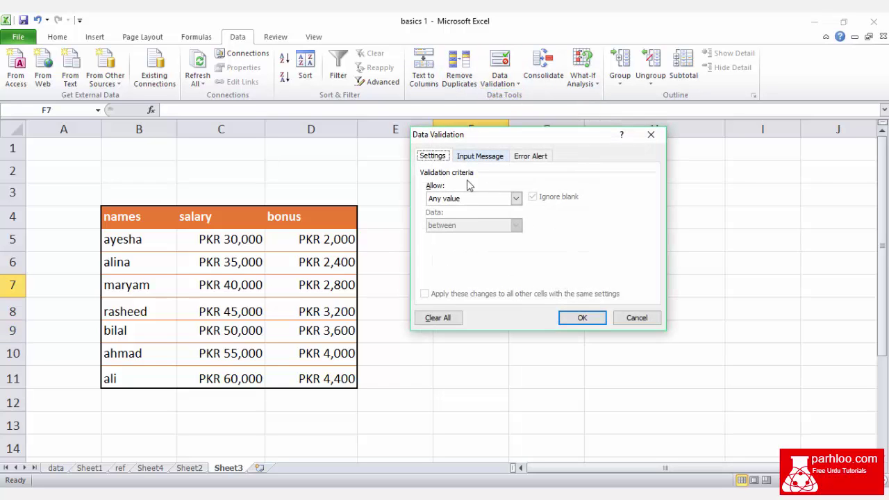
pyautogui.click(516, 198)
pyautogui.click(460, 237)
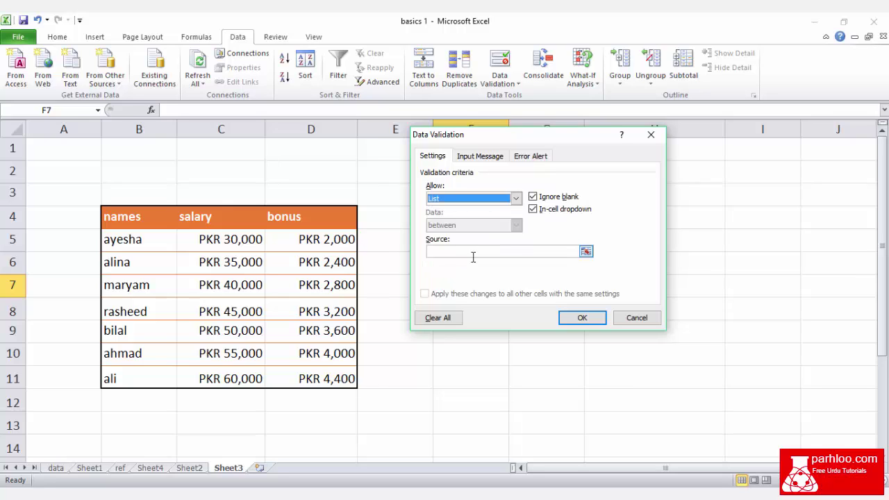
pyautogui.click(471, 251)
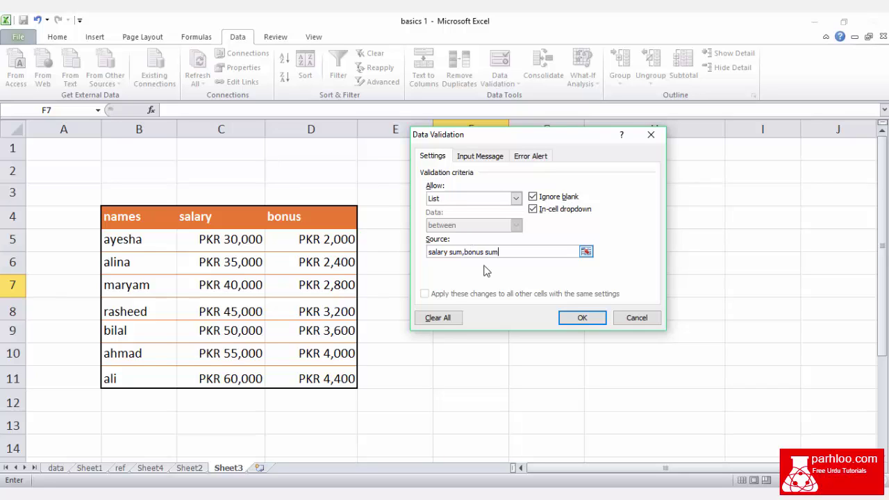
pyautogui.click(580, 318)
# Step: Choose "salary sum" from the drop-down list in cell F7
pyautogui.click(500, 286)
pyautogui.click(514, 292)
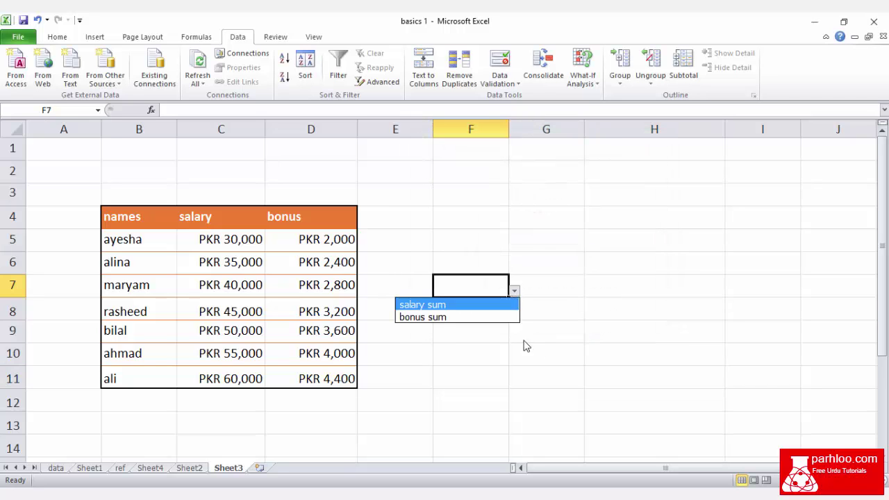
pyautogui.click(484, 305)
pyautogui.click(485, 336)
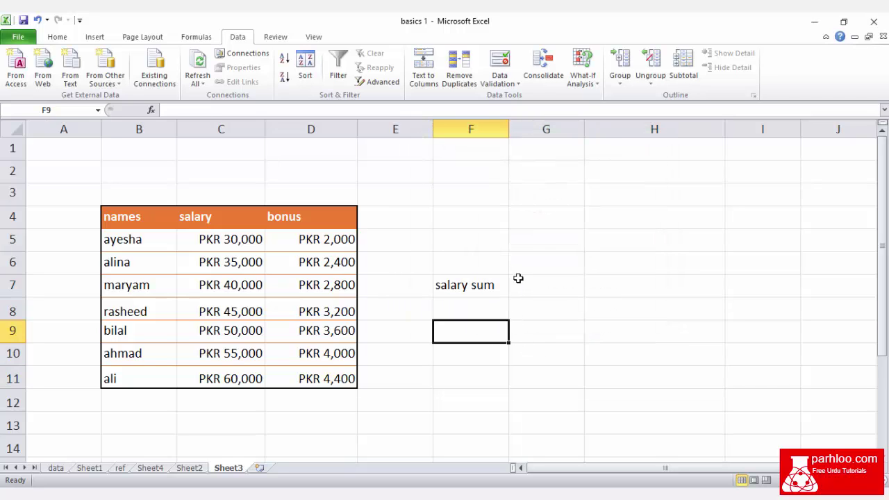
# Step: Set cell F7 to "bonus sum" using its drop-down list
pyautogui.click(500, 286)
pyautogui.click(515, 294)
pyautogui.click(494, 318)
pyautogui.click(521, 344)
# Step: Add list data validation to cell G7 with the source entries "male,female"
pyautogui.click(541, 288)
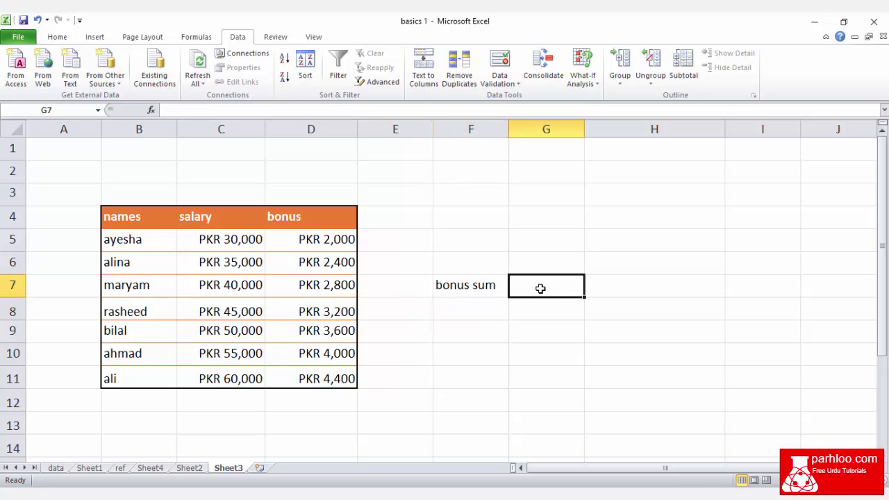
pyautogui.click(500, 79)
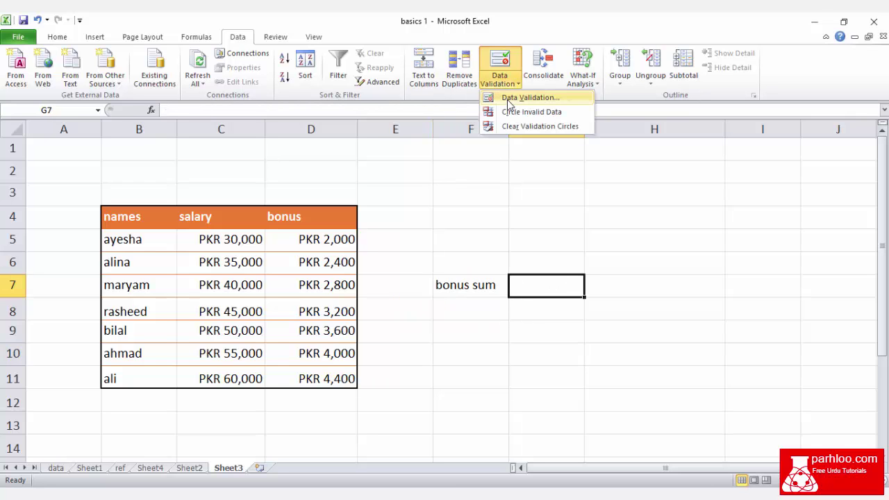
pyautogui.click(509, 98)
pyautogui.click(469, 198)
pyautogui.click(458, 238)
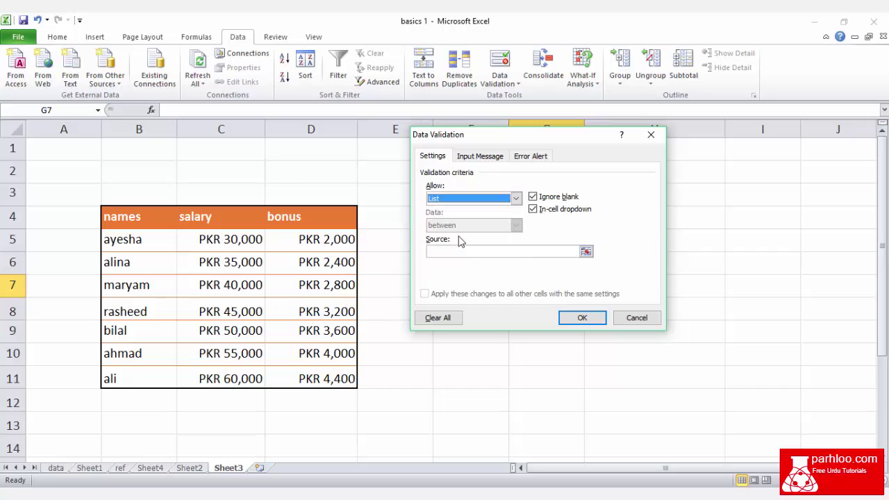
pyautogui.click(475, 250)
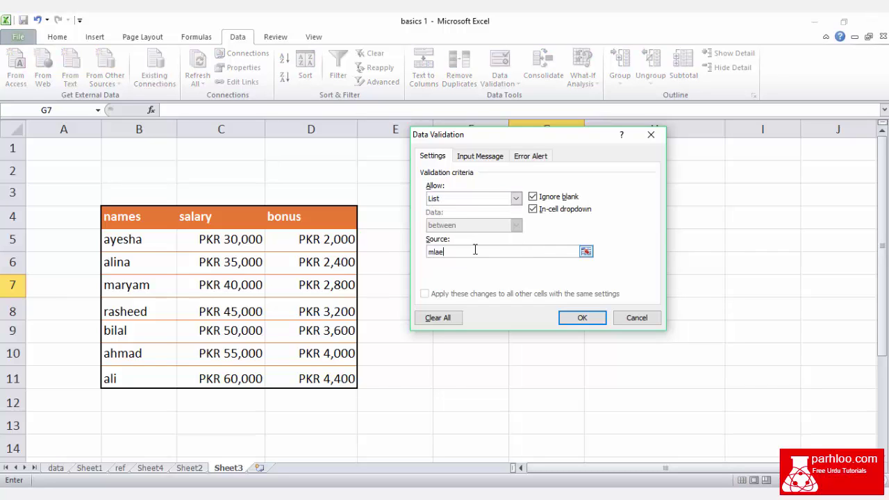
pyautogui.press('Num_Lock')
pyautogui.write('mal')
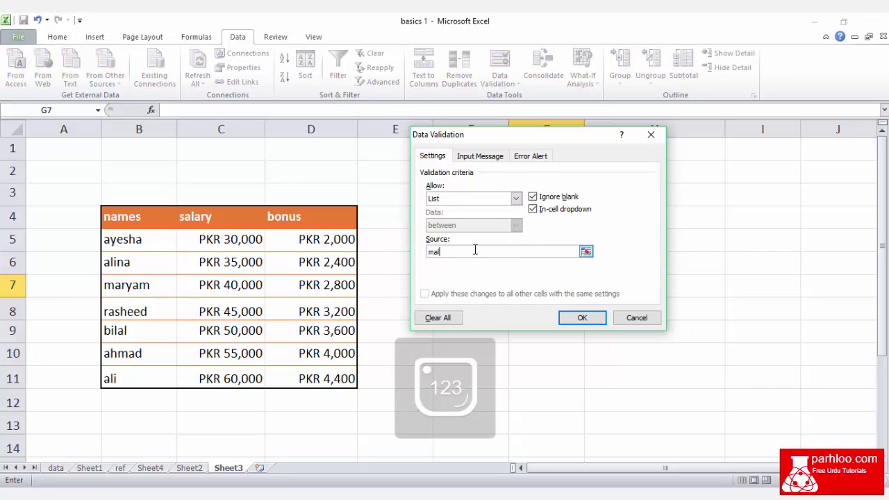
pyautogui.write('e,female')
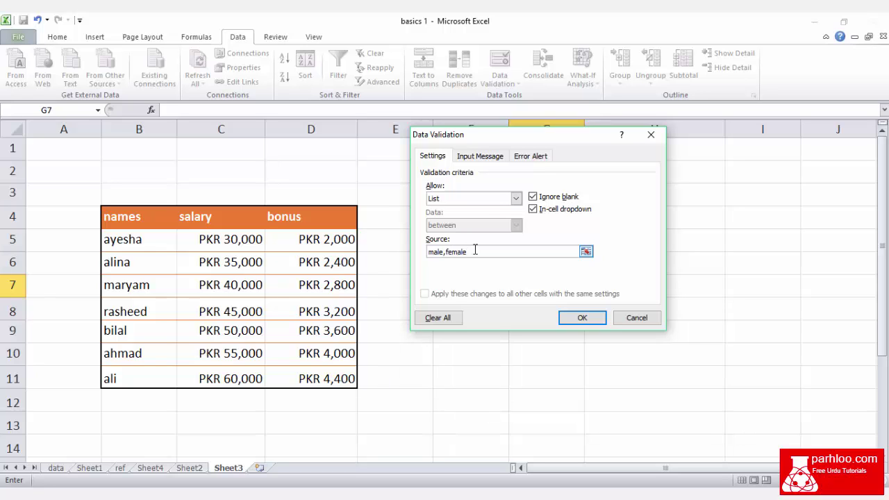
pyautogui.click(582, 317)
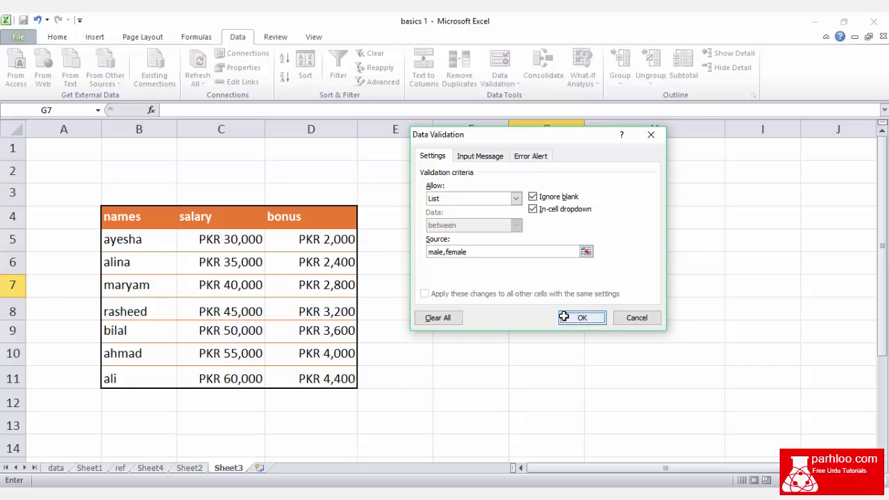
# Step: Choose "male" from the drop-down list in cell G7
pyautogui.click(589, 292)
pyautogui.click(577, 304)
pyautogui.click(560, 367)
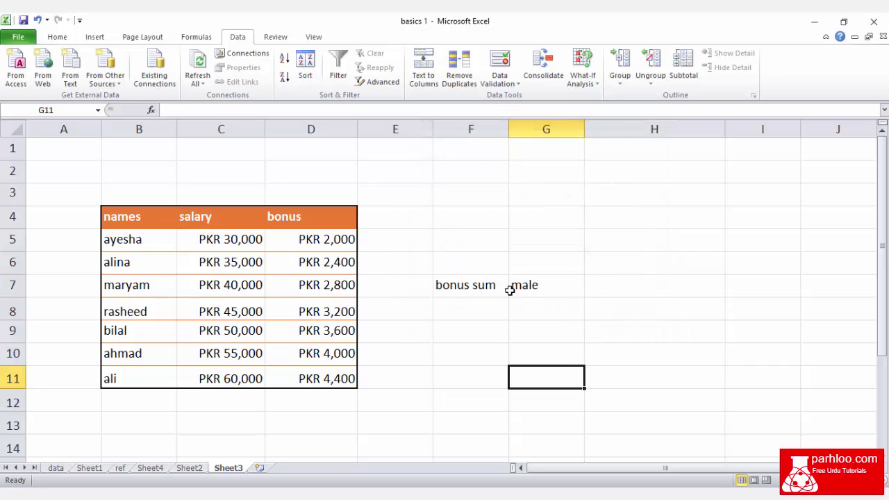
pyautogui.click(560, 293)
pyautogui.click(628, 281)
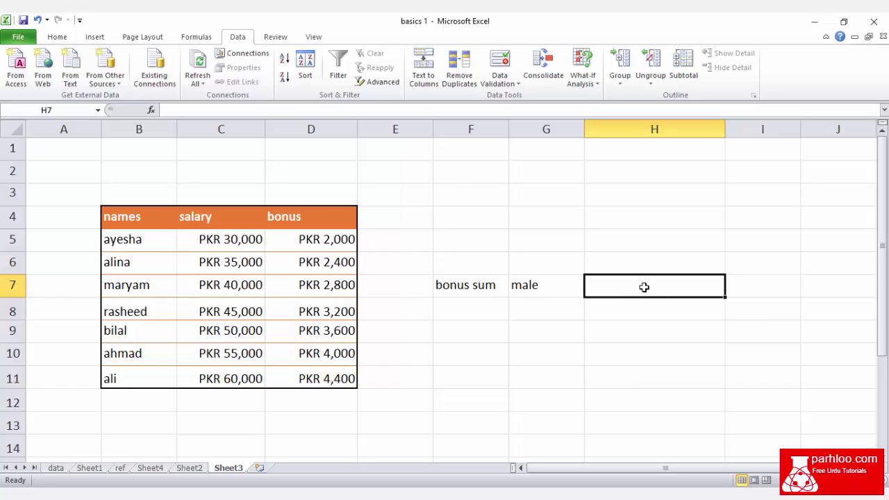
pyautogui.click(463, 404)
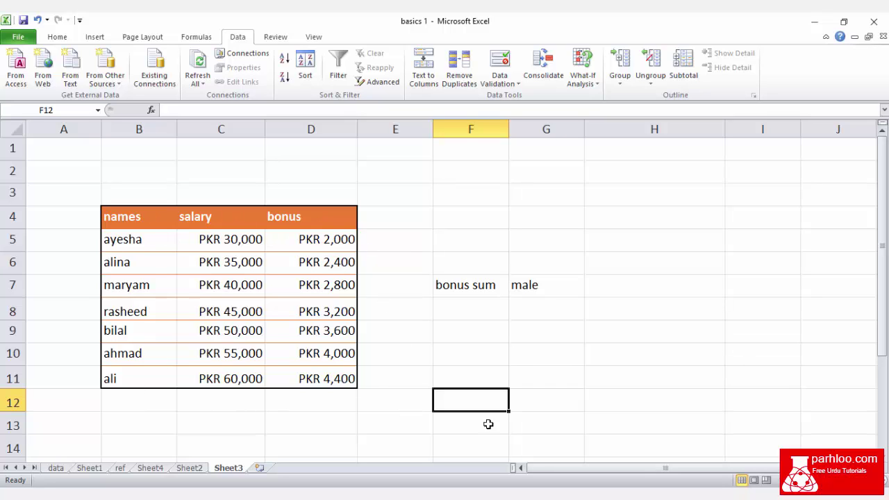
# Step: Switch to the Notepad pseudocode and compare its male/female and salary/bonus conditions with cells F7 and G7 in the worksheet
pyautogui.hotkey('alt', 'Tab')
pyautogui.moveTo(560, 74); pyautogui.dragTo(544, 32)
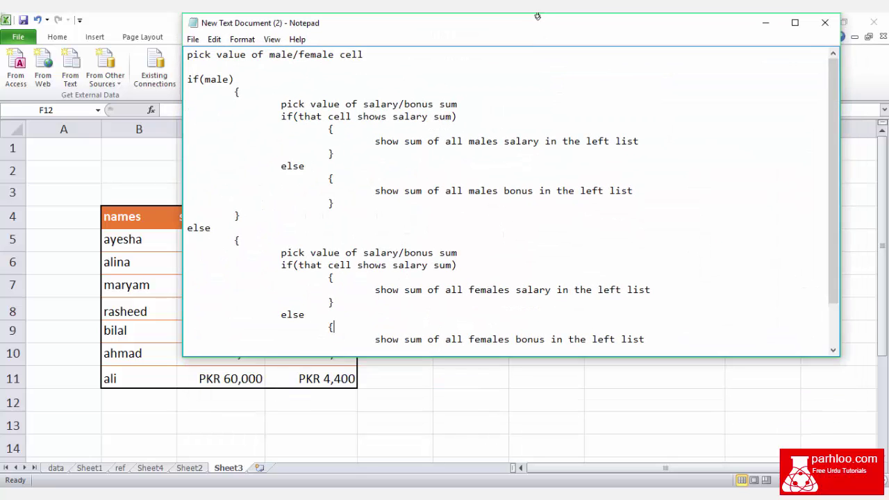
pyautogui.moveTo(487, 17); pyautogui.dragTo(479, 56)
pyautogui.doubleClick(478, 56)
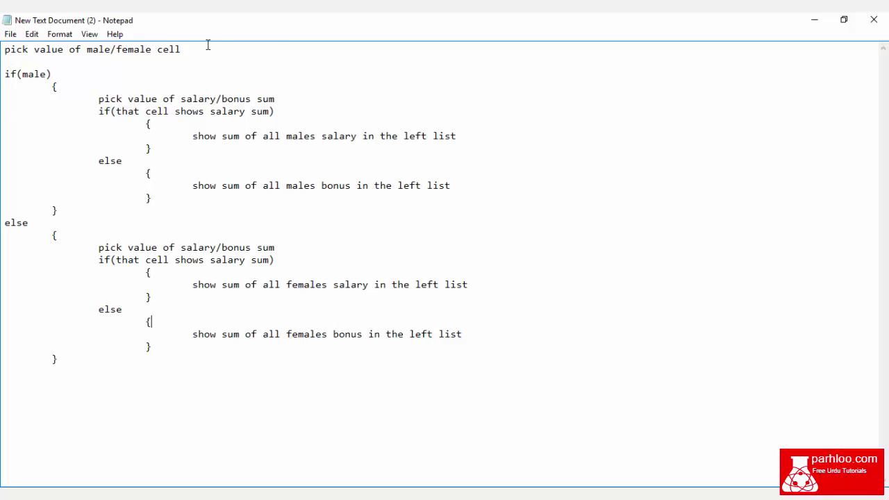
pyautogui.press('super+Down')
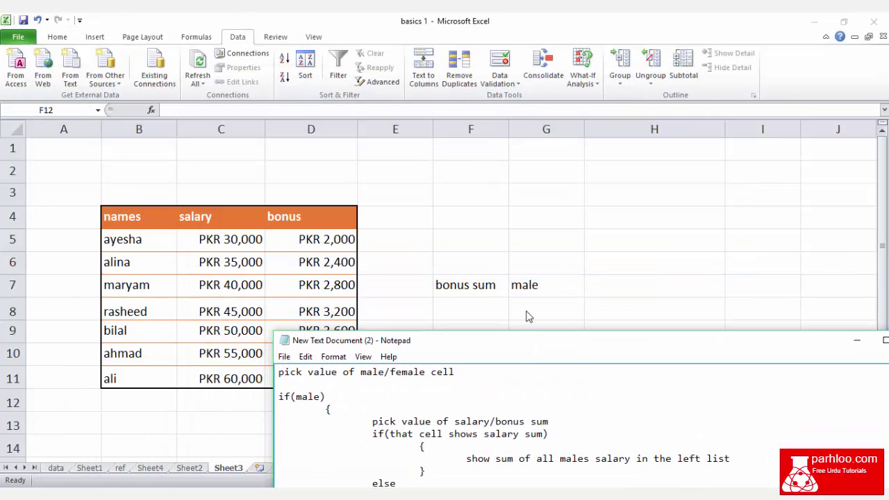
pyautogui.moveTo(562, 341); pyautogui.dragTo(439, 17)
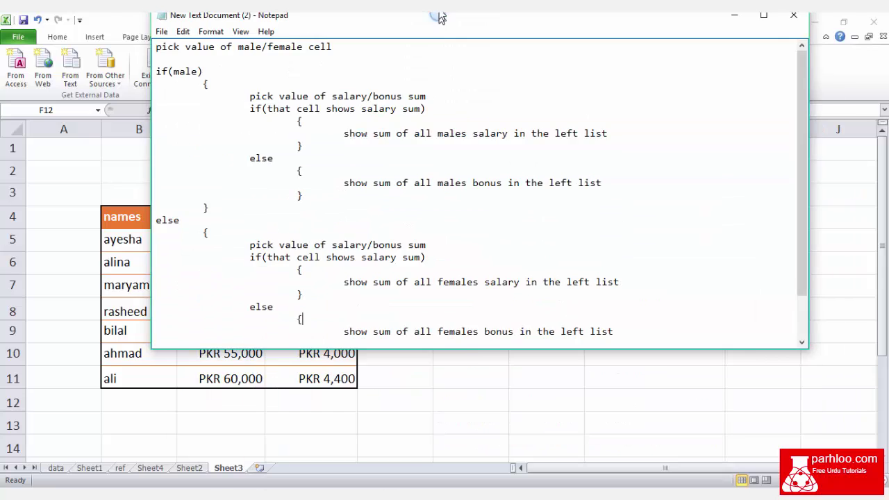
pyautogui.doubleClick(439, 17)
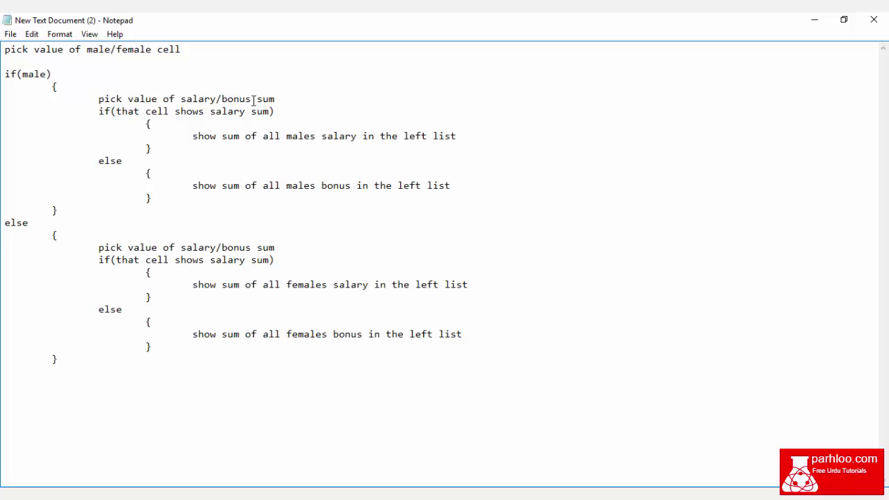
pyautogui.moveTo(300, 24); pyautogui.dragTo(470, 334)
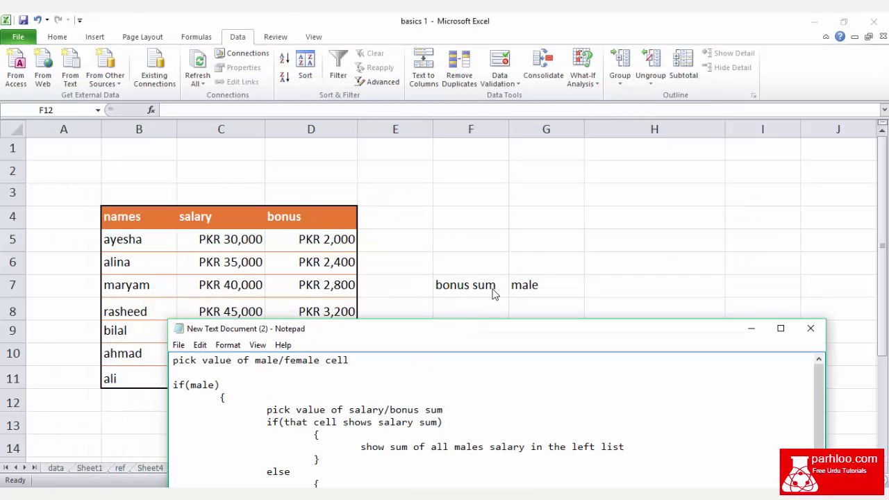
pyautogui.doubleClick(482, 328)
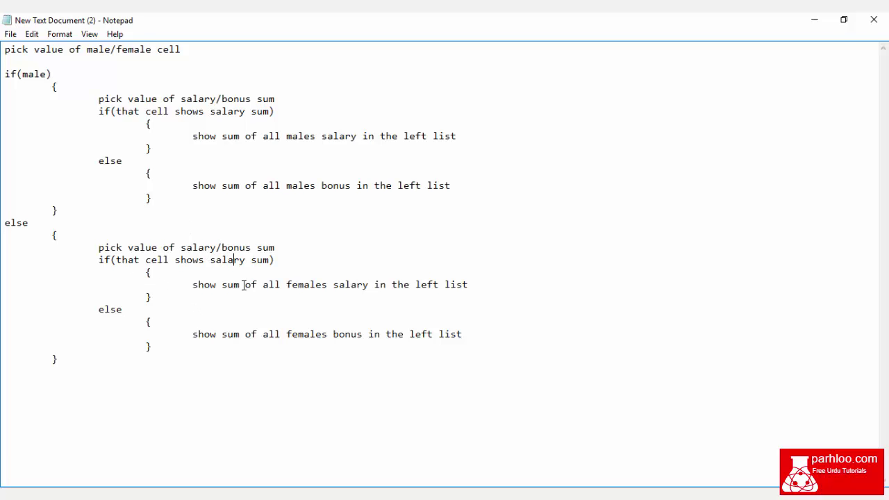
# Step: Examine the pseudocode lines that sum the salary and bonus of all females and all males
pyautogui.moveTo(257, 285); pyautogui.dragTo(331, 278)
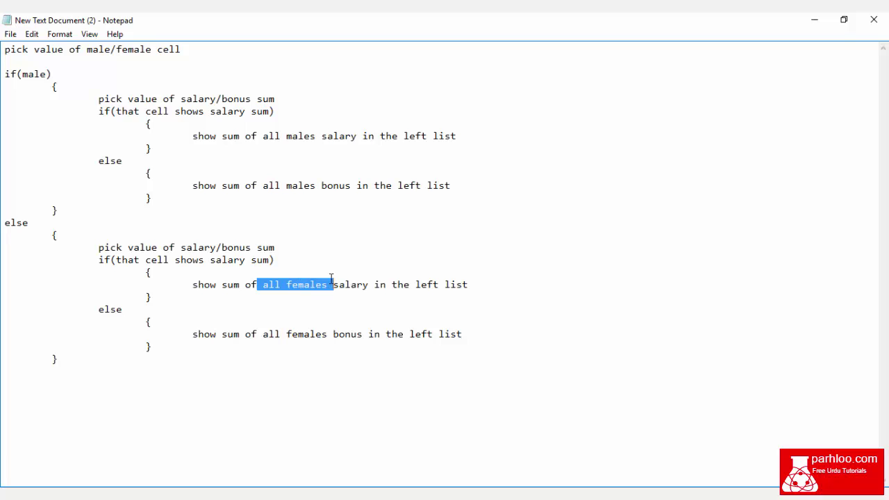
pyautogui.moveTo(261, 186); pyautogui.dragTo(297, 185)
pyautogui.moveTo(261, 135); pyautogui.dragTo(322, 136)
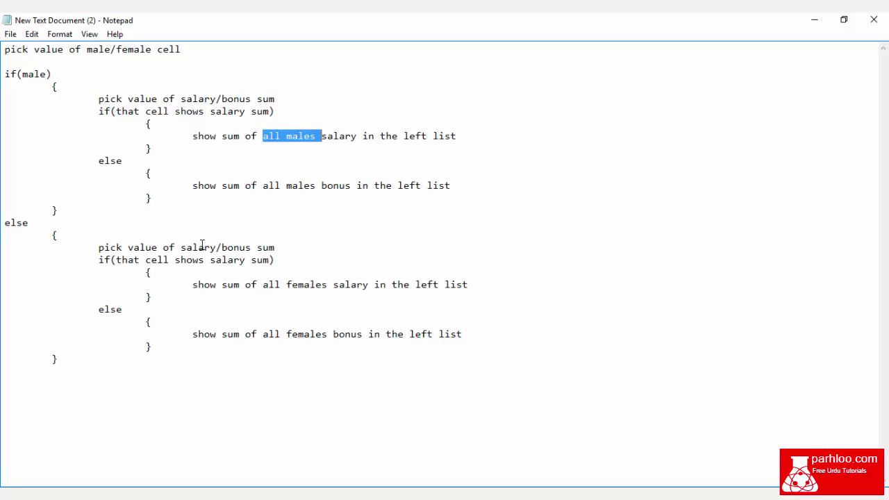
pyautogui.click(592, 367)
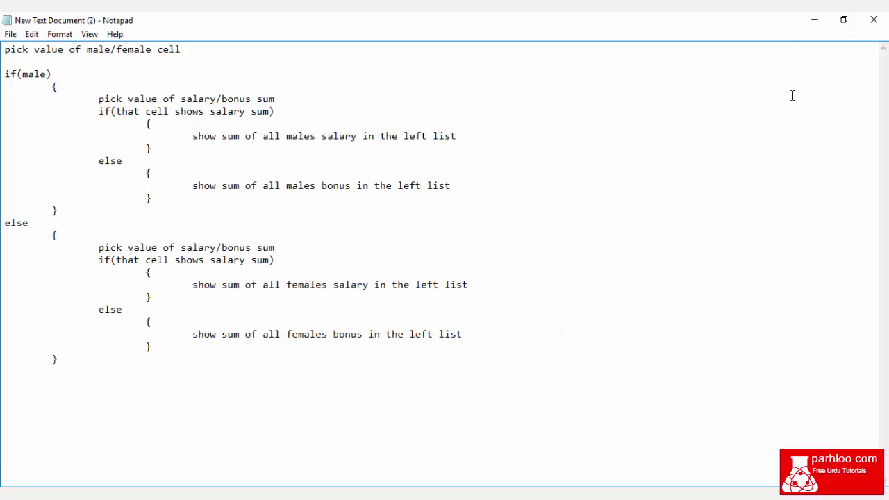
# Step: Return to the Excel worksheet and start a formula in cell H7 that tests the gender cell: =if(G7="male",
pyautogui.click(810, 24)
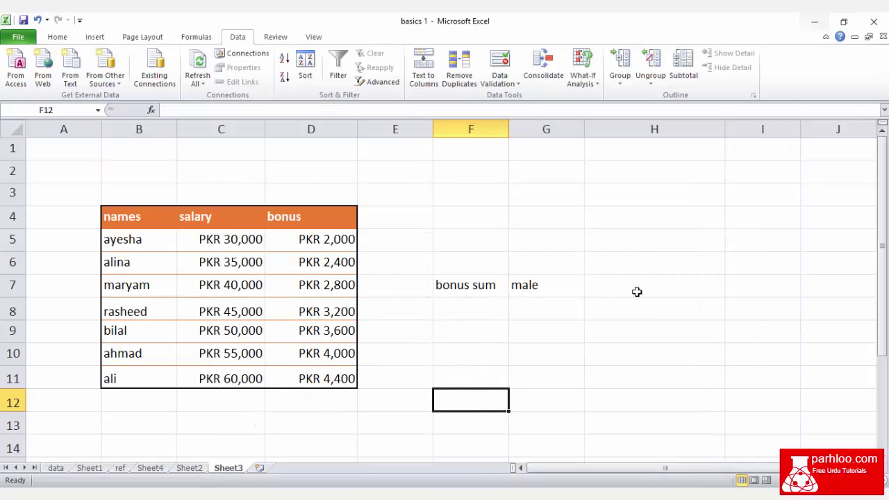
pyautogui.doubleClick(614, 287)
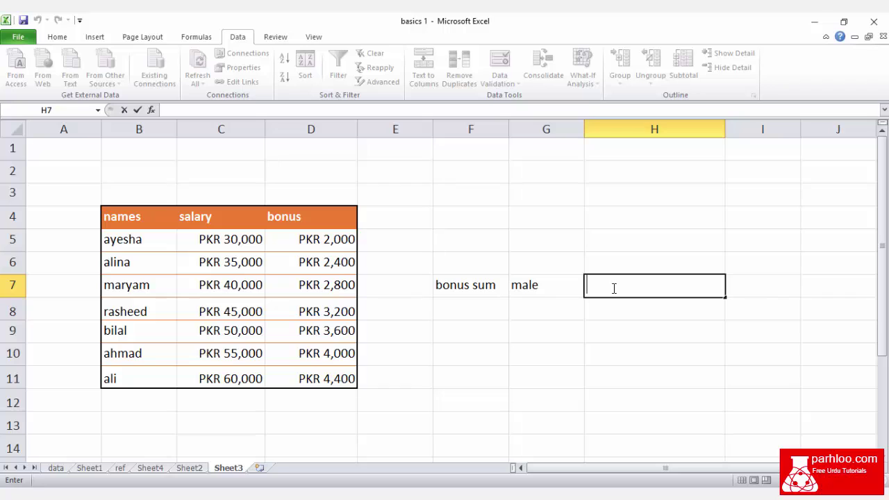
pyautogui.write('=if')
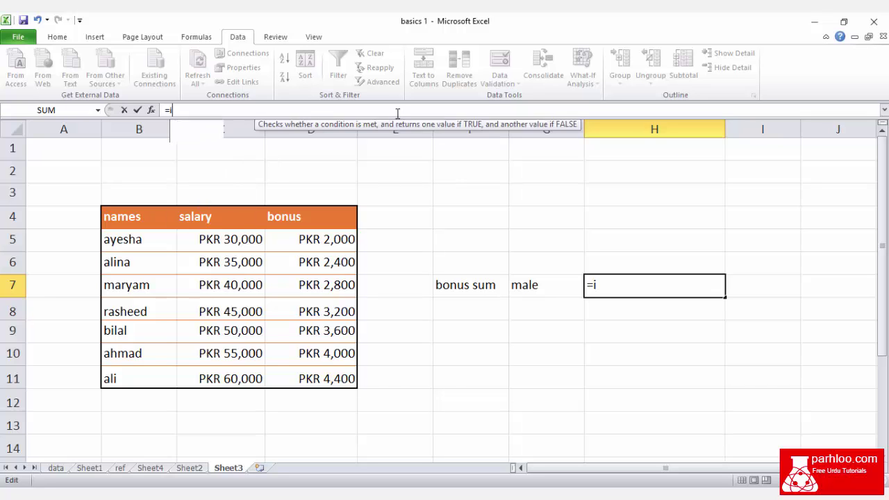
pyautogui.write('(')
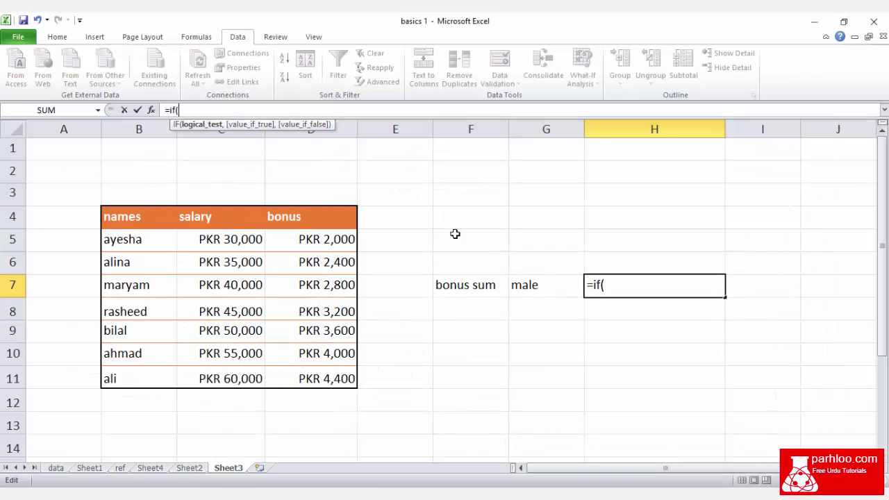
pyautogui.click(547, 290)
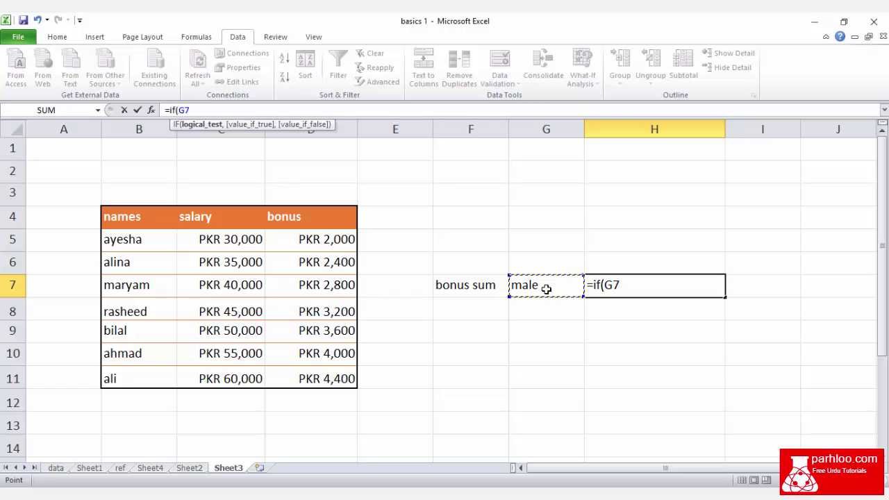
pyautogui.write('="male"')
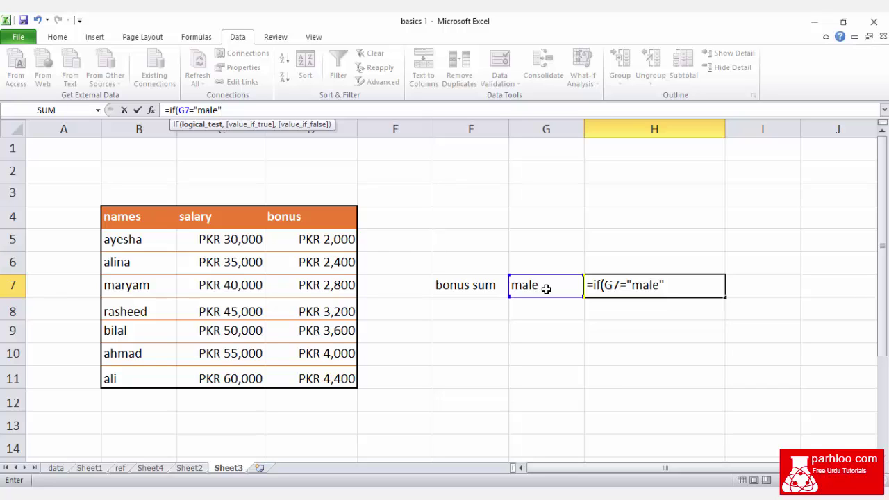
pyautogui.write(',')
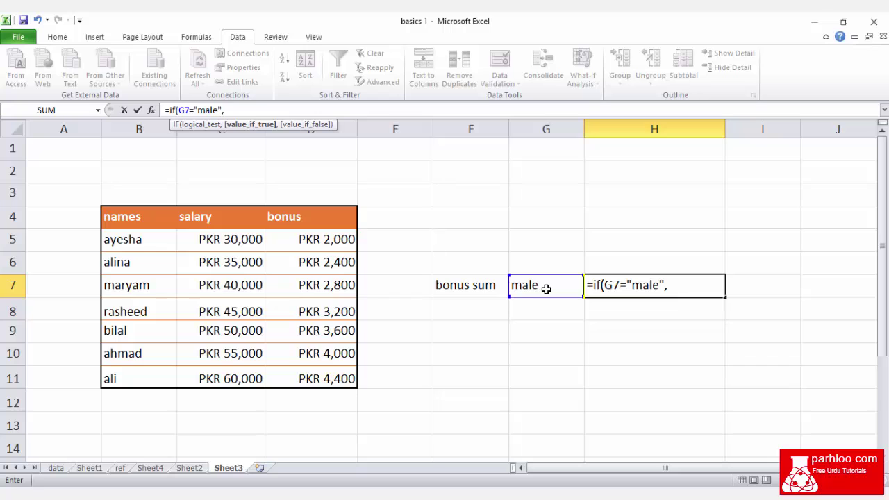
# Step: Consult the Notepad pseudocode, return to Excel and nest if(F7="salary sum", as the true branch of the H7 formula
pyautogui.click(539, 493)
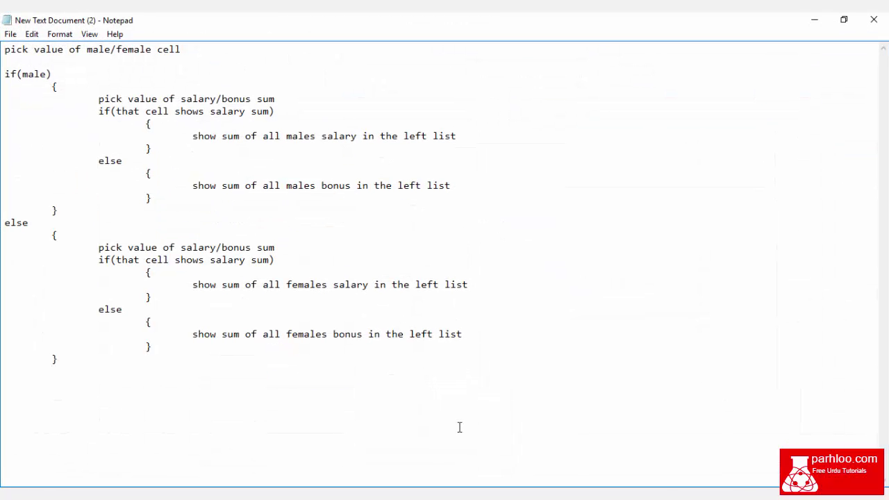
pyautogui.hotkey('alt', 'Tab')
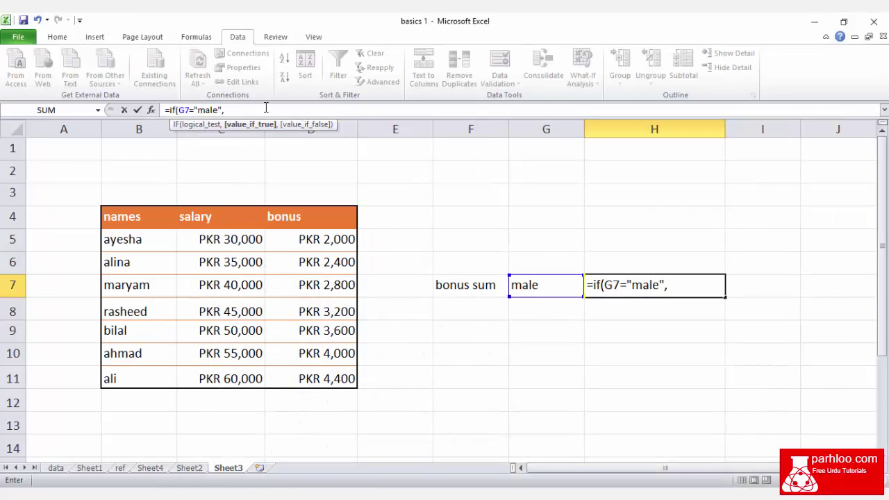
pyautogui.click(258, 110)
pyautogui.write('if(')
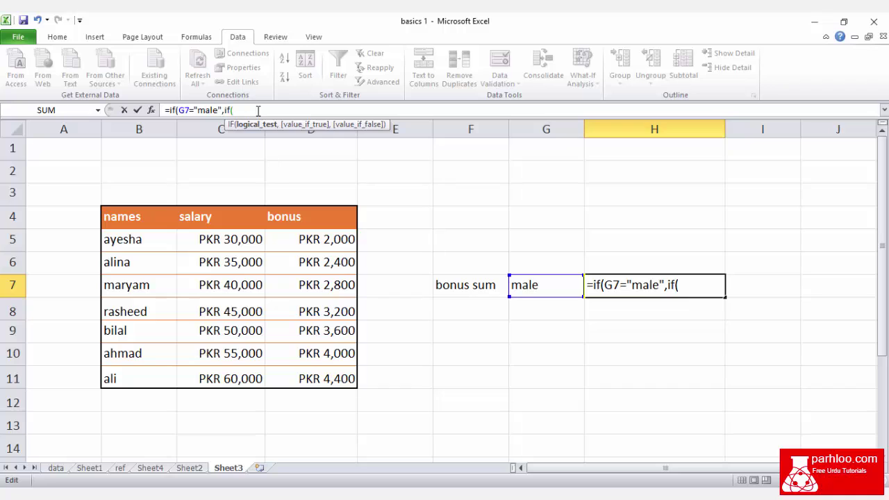
pyautogui.click(487, 289)
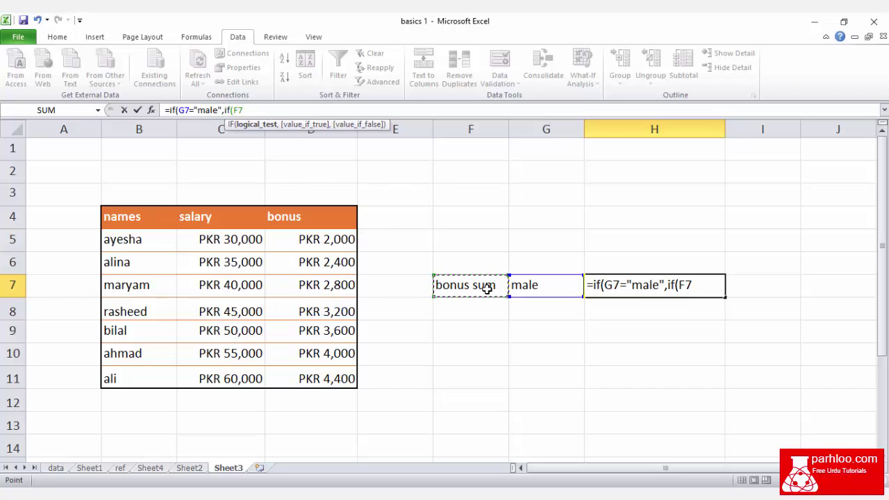
pyautogui.write('="salary sum",')
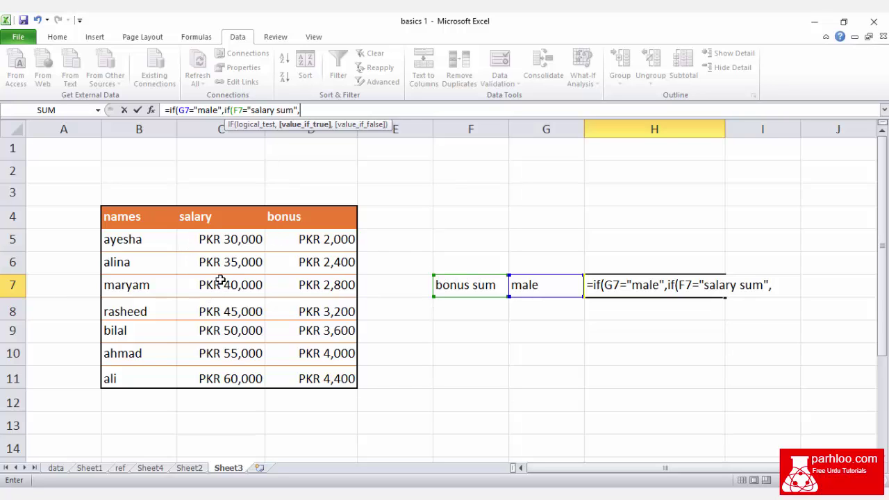
# Step: Complete the male branch of the H7 formula with sum(C8:C11) for salary and sum(D8:D11) for bonus, closing the nested IF
pyautogui.write('sum(')
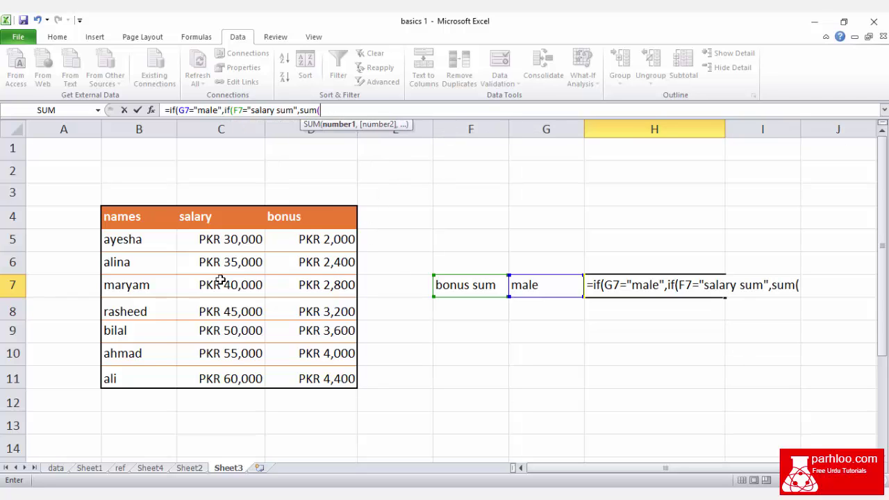
pyautogui.moveTo(211, 312); pyautogui.dragTo(212, 367)
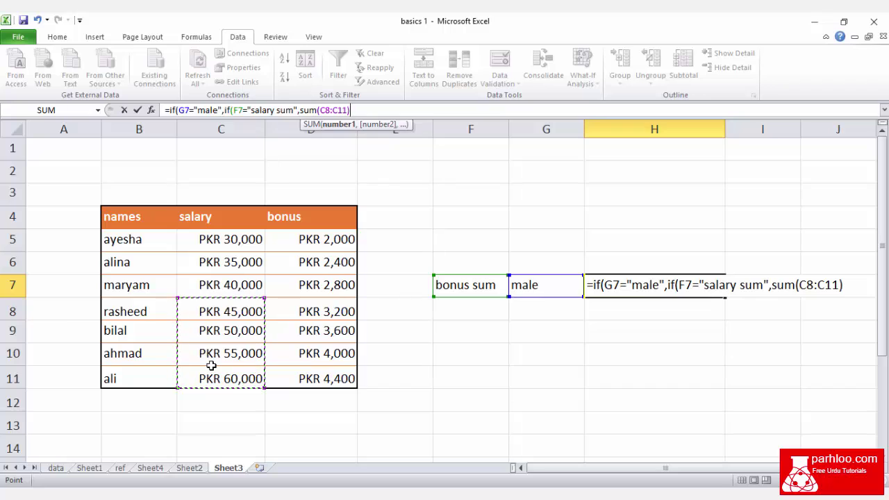
pyautogui.write('),')
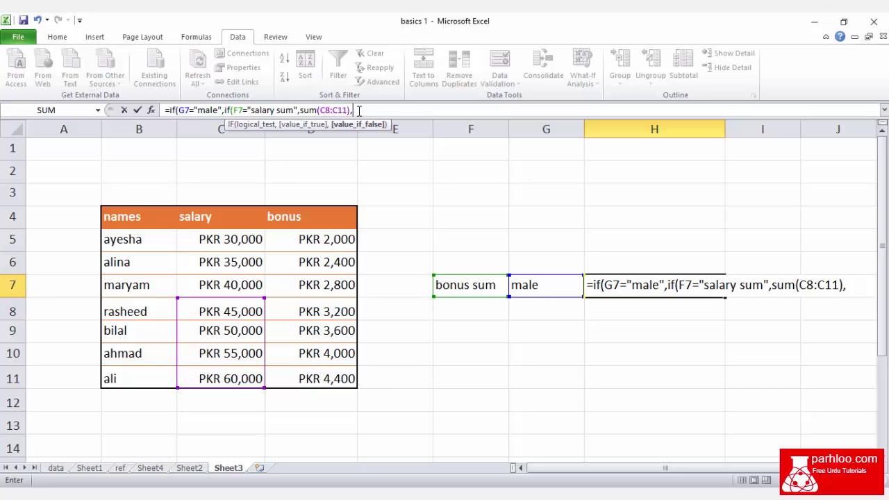
pyautogui.write('sum(')
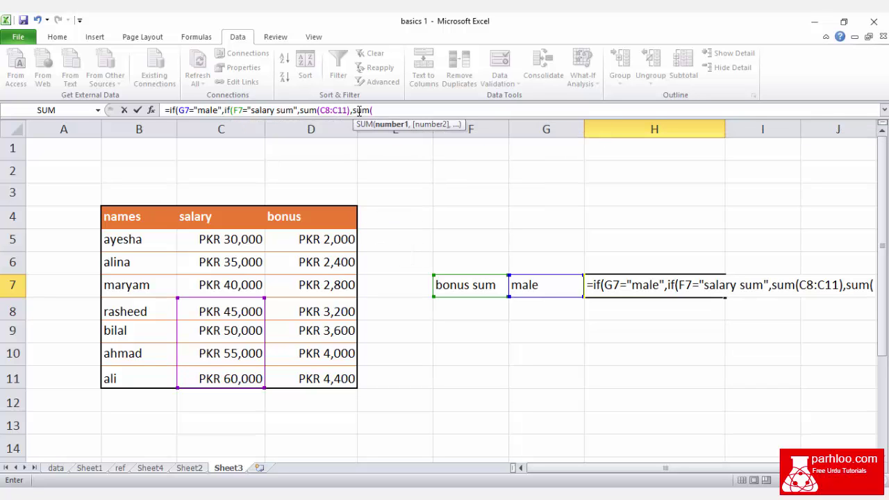
pyautogui.moveTo(335, 306); pyautogui.dragTo(338, 376)
pyautogui.write(')')
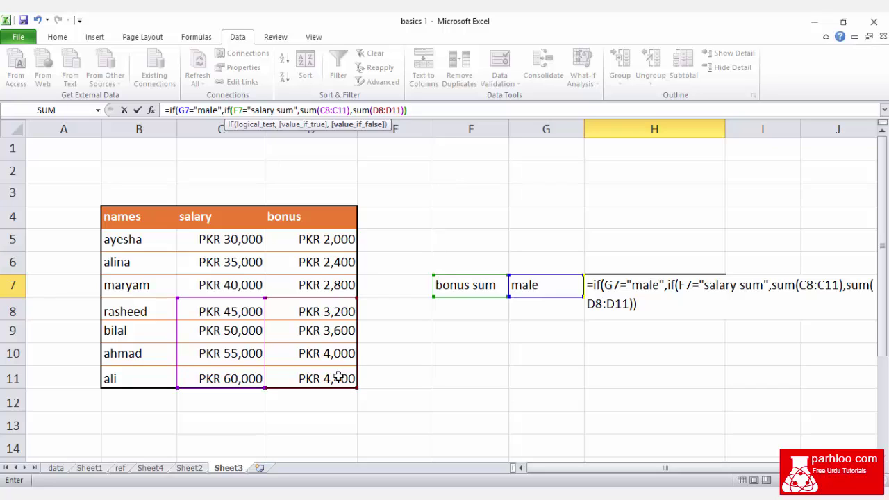
pyautogui.write('),')
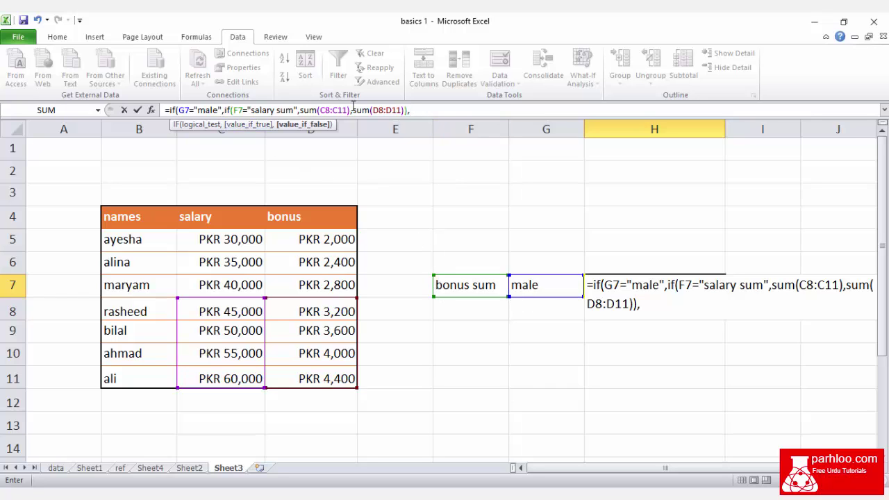
# Step: Begin the false branch of the H7 formula with a second nested condition, if(f7="salary sum",
pyautogui.write('if(f7="')
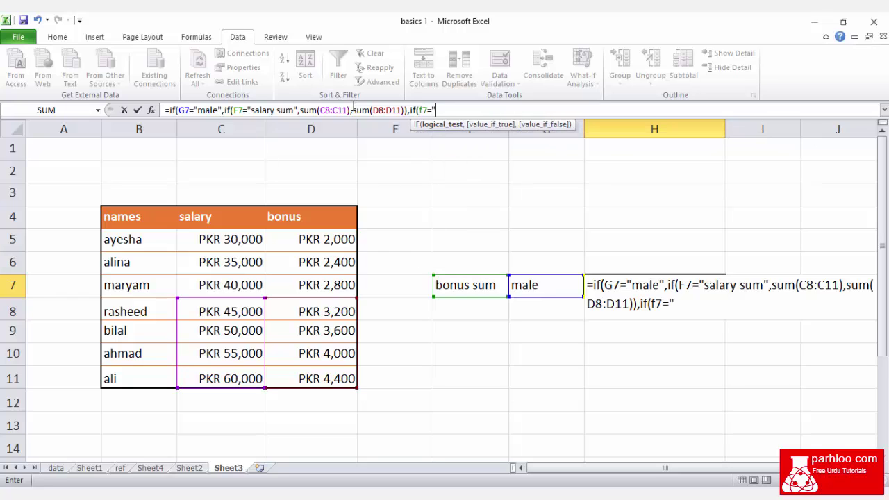
pyautogui.write('salary usum')
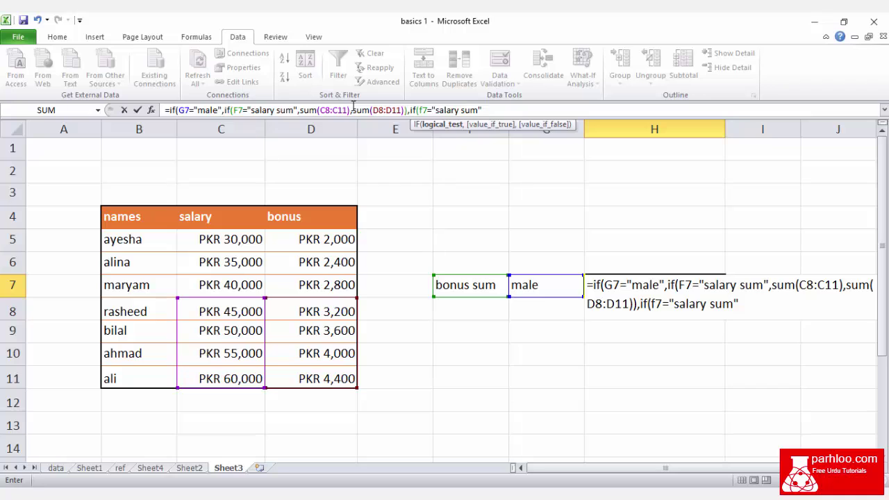
pyautogui.write('",')
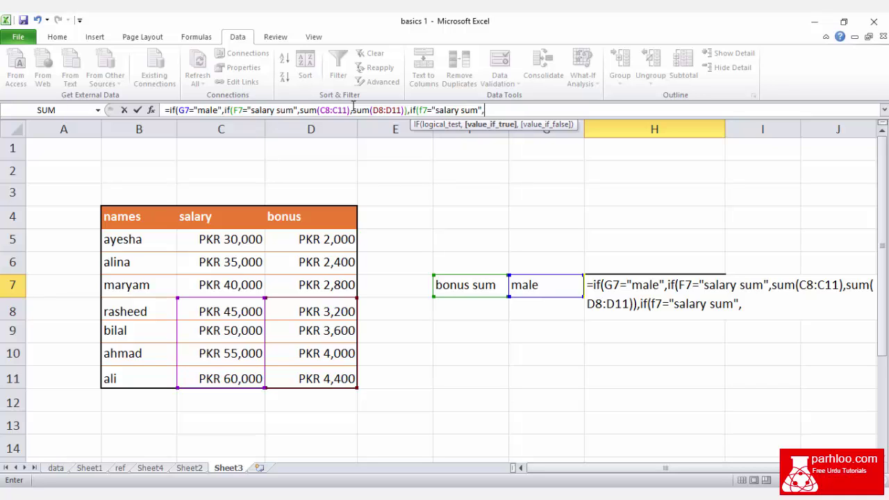
# Step: Finish the female branch with sum(C5:C7) for salary and sum(D5:D7) for bonus, close both IFs and enter the formula
pyautogui.write('sum(')
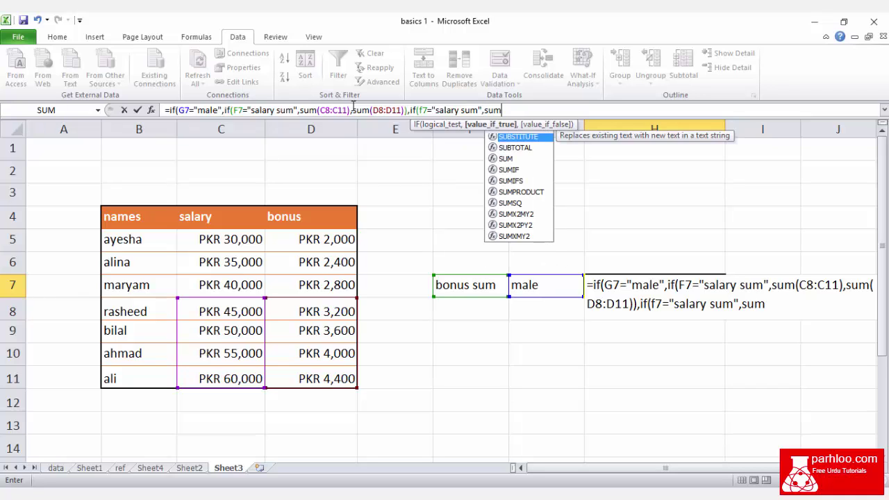
pyautogui.moveTo(220, 239); pyautogui.dragTo(218, 282)
pyautogui.write('),')
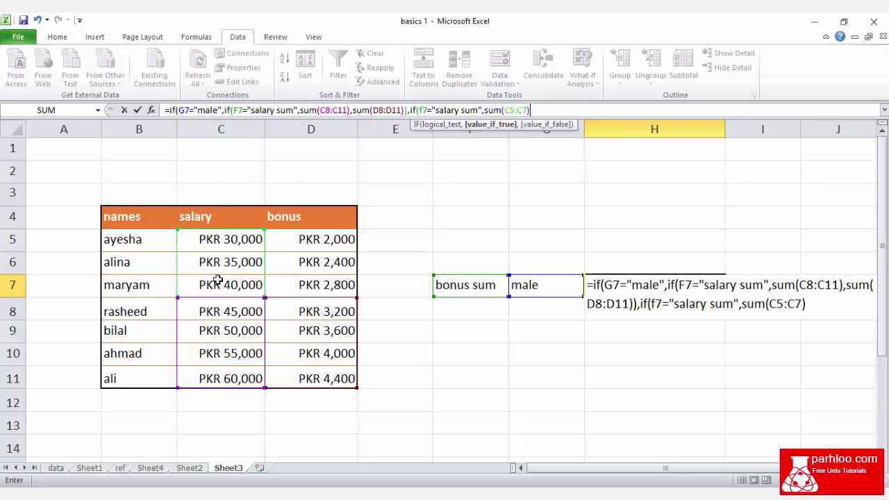
pyautogui.write('sum(')
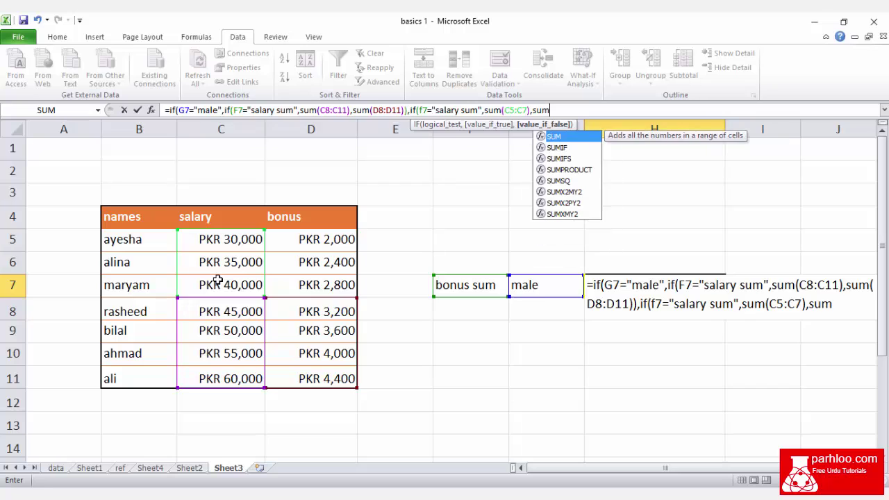
pyautogui.moveTo(304, 238); pyautogui.dragTo(310, 284)
pyautogui.write(')')
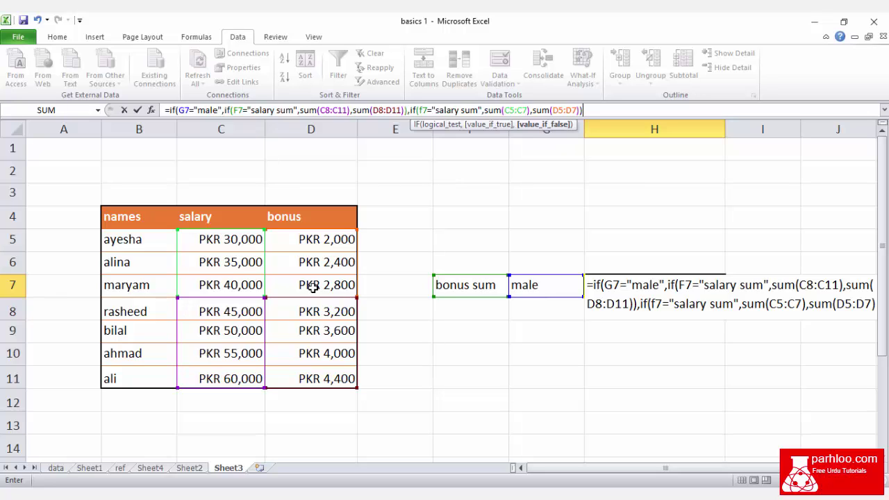
pyautogui.write(')')
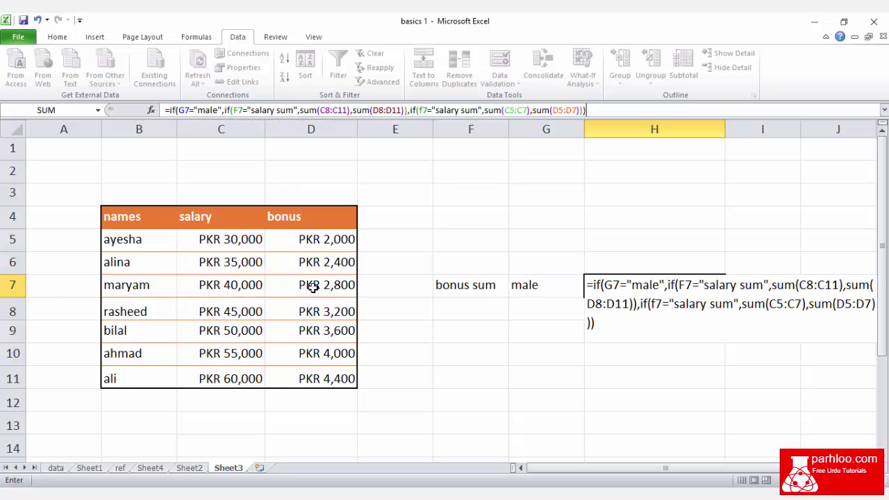
pyautogui.press('Return')
# Step: Check the H7 result against the status bar sum of the male bonuses in D8:D11
pyautogui.click(535, 425)
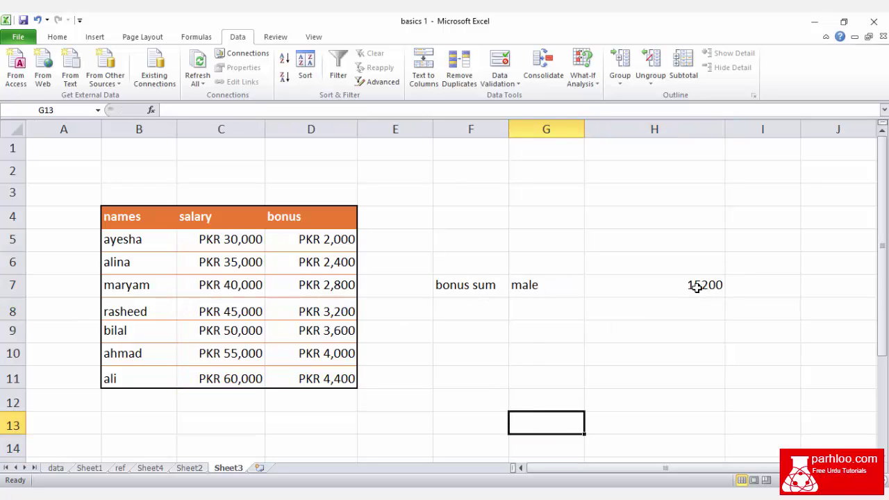
pyautogui.click(323, 314)
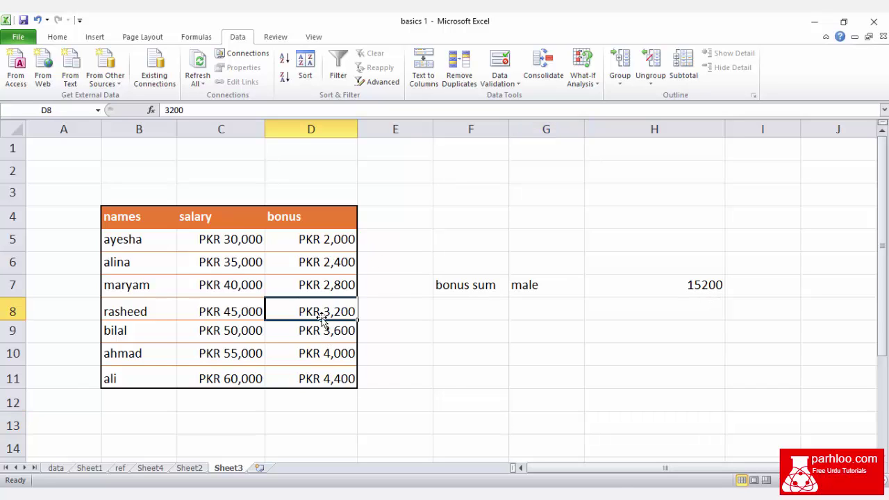
pyautogui.keyDown('shift'); pyautogui.click(325, 377); pyautogui.keyUp('shift')
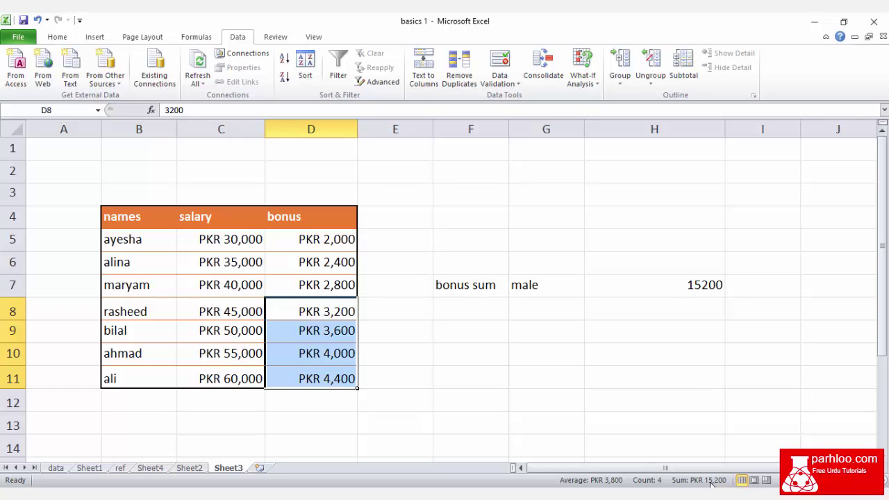
pyautogui.click(610, 415)
# Step: Choose "salary sum" from the drop-down list in cell F7
pyautogui.click(506, 360)
pyautogui.click(466, 304)
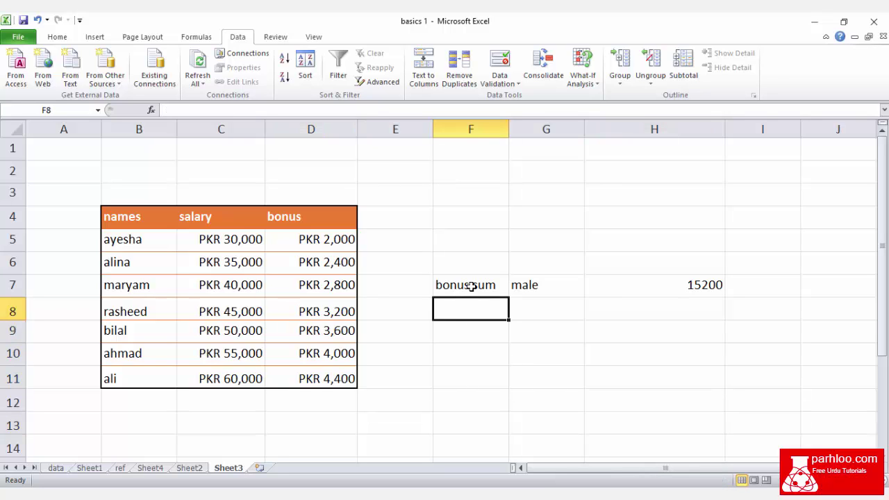
pyautogui.click(471, 286)
pyautogui.click(515, 290)
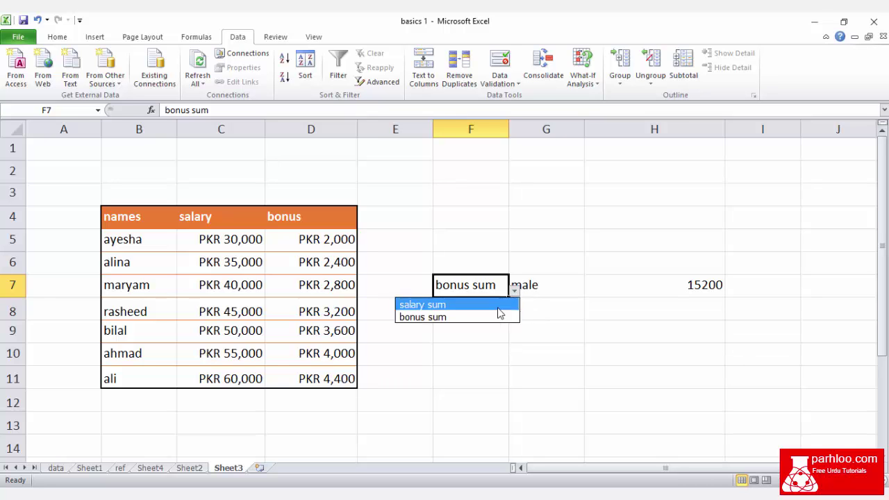
pyautogui.click(499, 306)
# Step: Compare the H7 result with the status bar sum of the male salaries in C8:C11
pyautogui.click(685, 288)
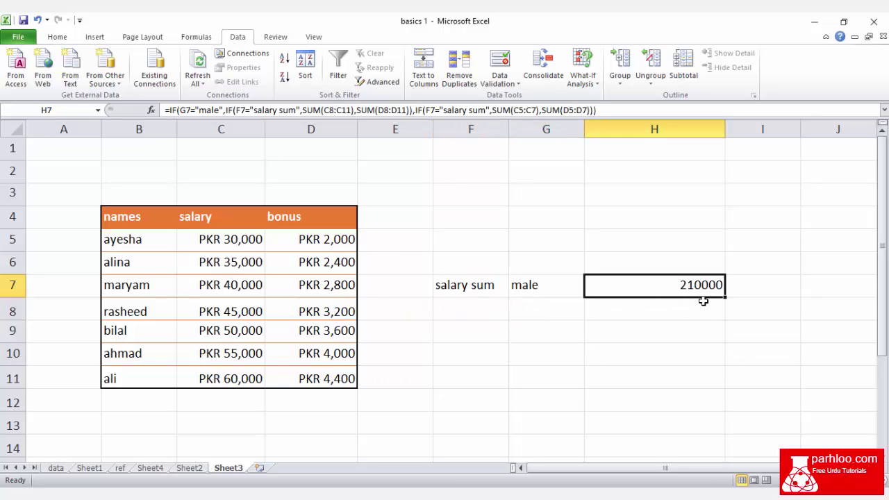
pyautogui.moveTo(229, 309); pyautogui.dragTo(243, 369)
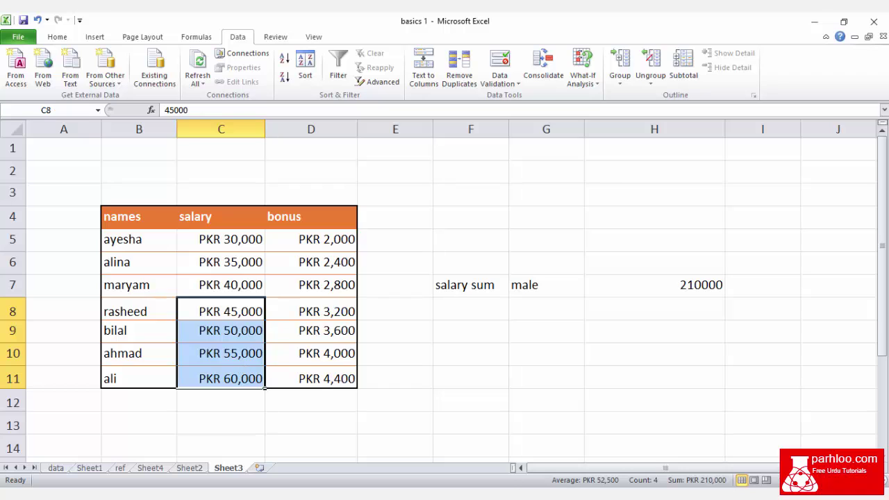
pyautogui.click(655, 411)
pyautogui.click(640, 358)
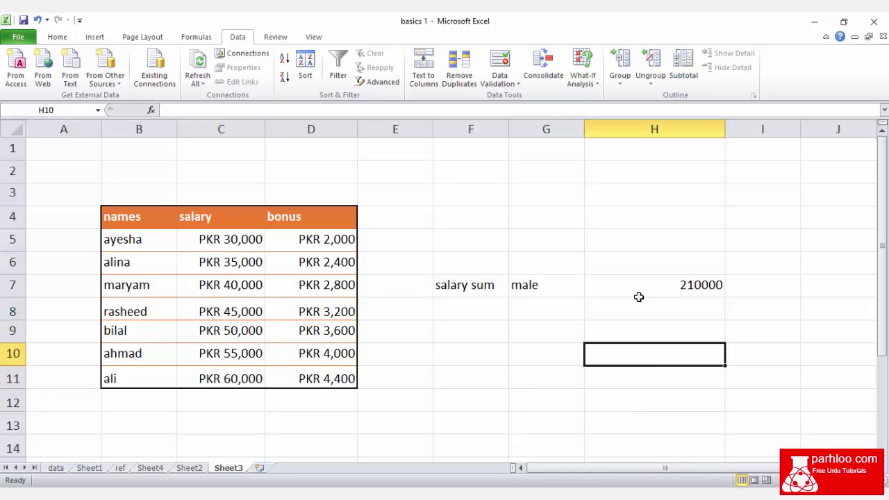
pyautogui.click(639, 289)
# Step: Choose "female" from the drop-down list in cell G7
pyautogui.click(514, 368)
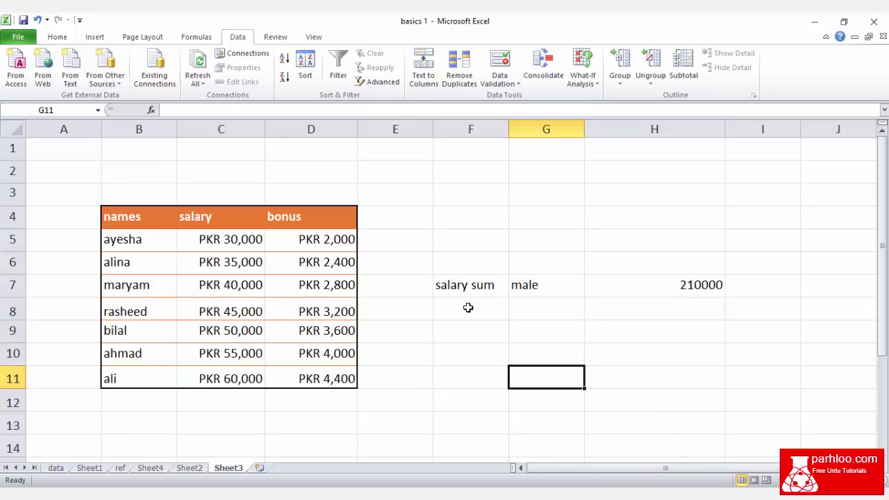
pyautogui.click(483, 291)
pyautogui.click(541, 291)
pyautogui.click(590, 291)
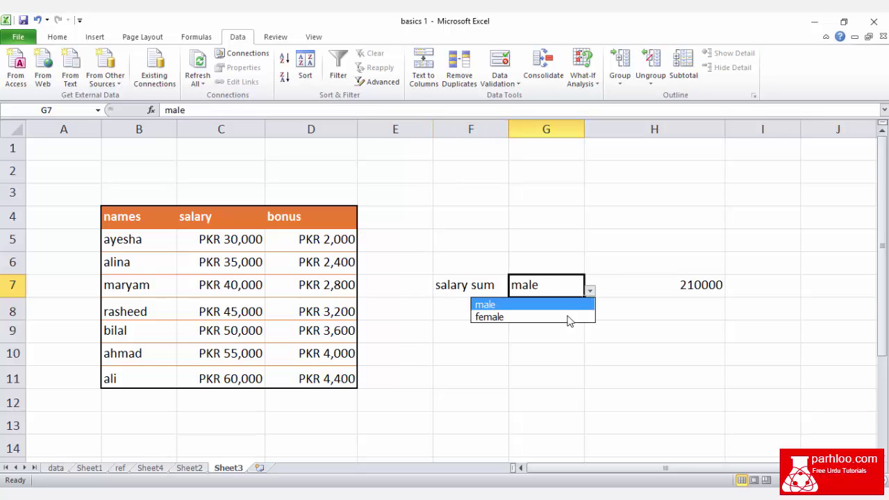
pyautogui.click(570, 319)
pyautogui.press('Right')
# Step: Choose "bonus sum" from the drop-down list in cell F7 and review the resulting value and formula in H7
pyautogui.click(497, 295)
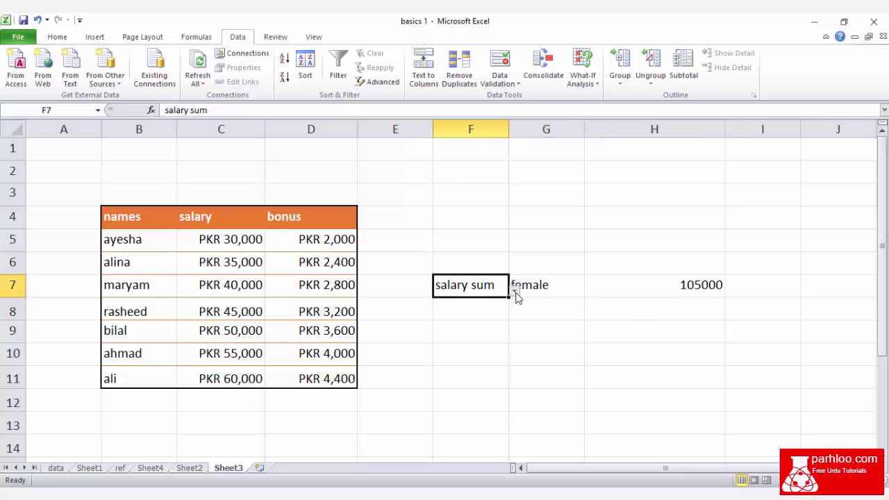
pyautogui.click(515, 292)
pyautogui.click(500, 317)
pyautogui.click(560, 354)
pyautogui.click(471, 226)
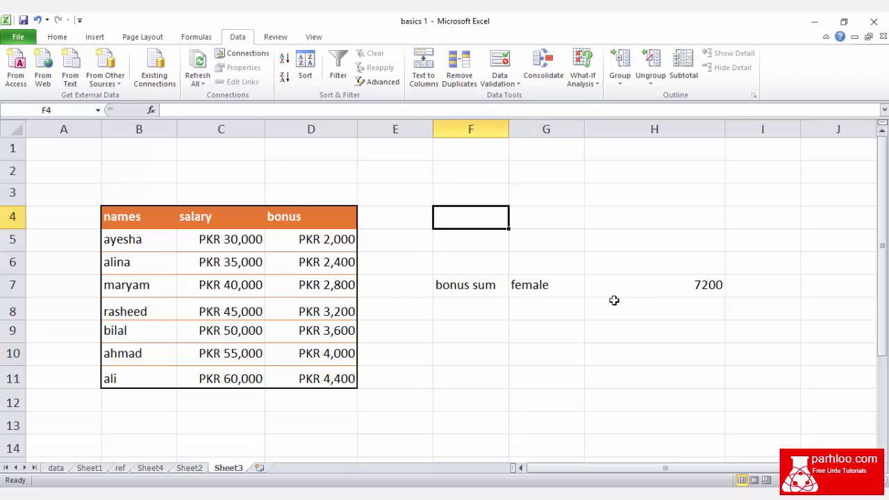
pyautogui.click(644, 299)
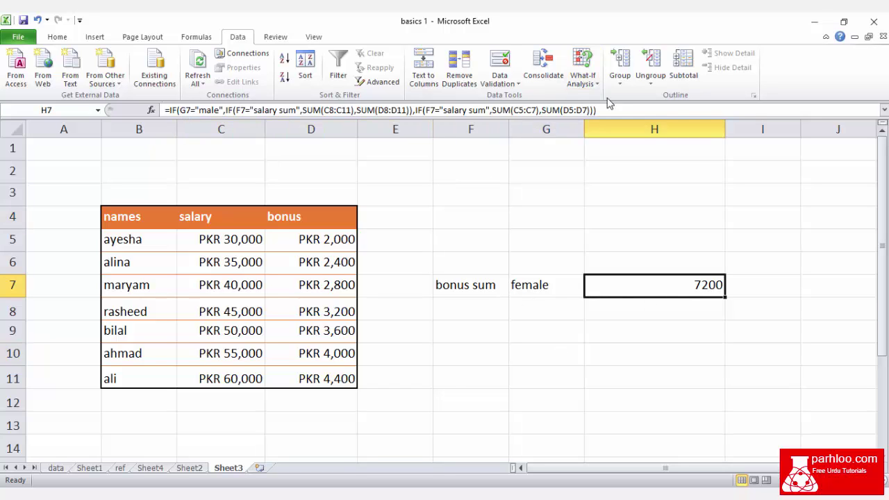